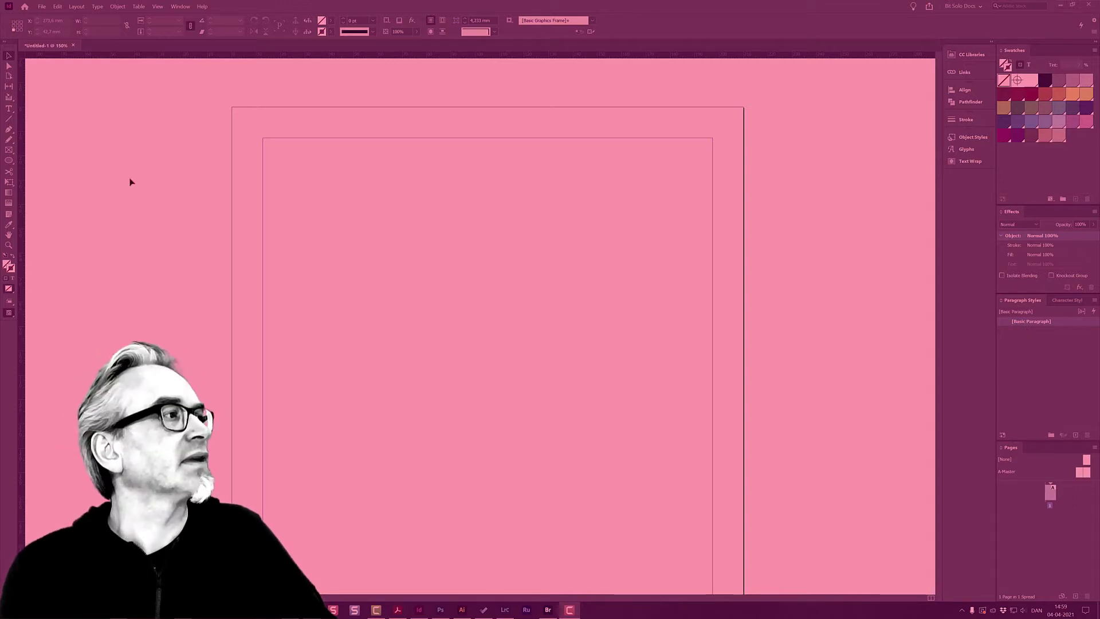
- Draw a text frame near the top of the page and type 'Fototekst'
key("t")
left_click_drag(293, 168, 664, 300)
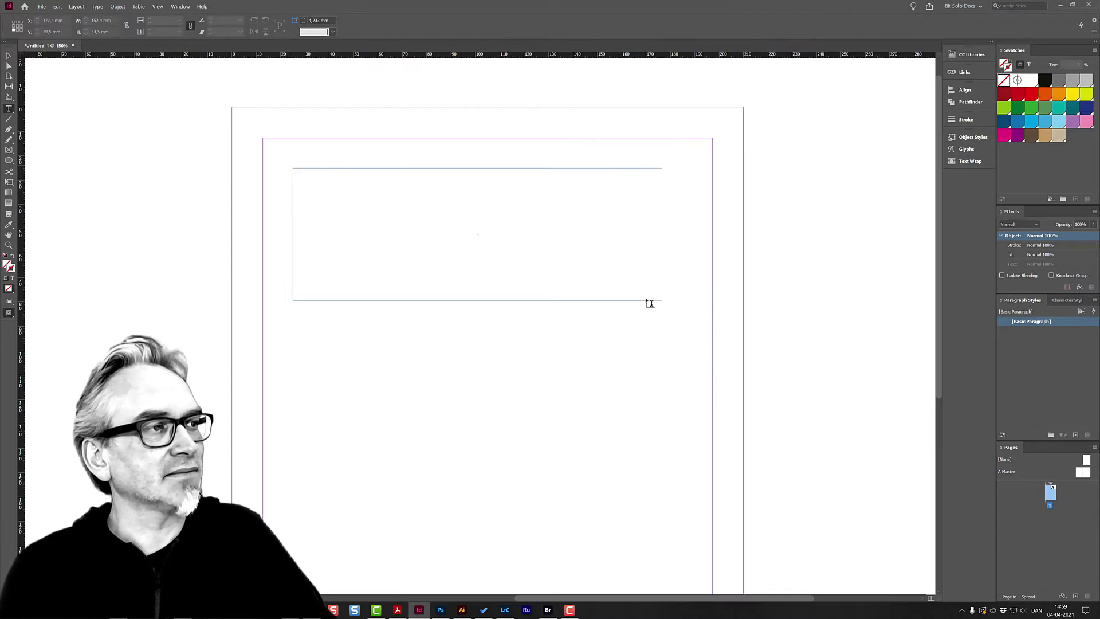
type("Fo")
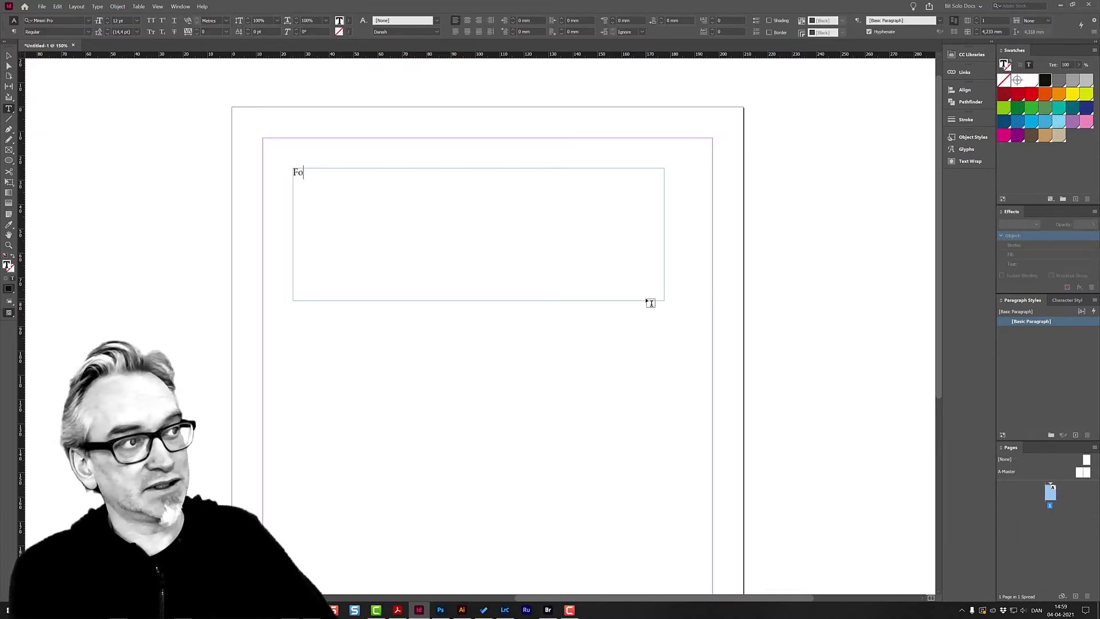
type("totekst")
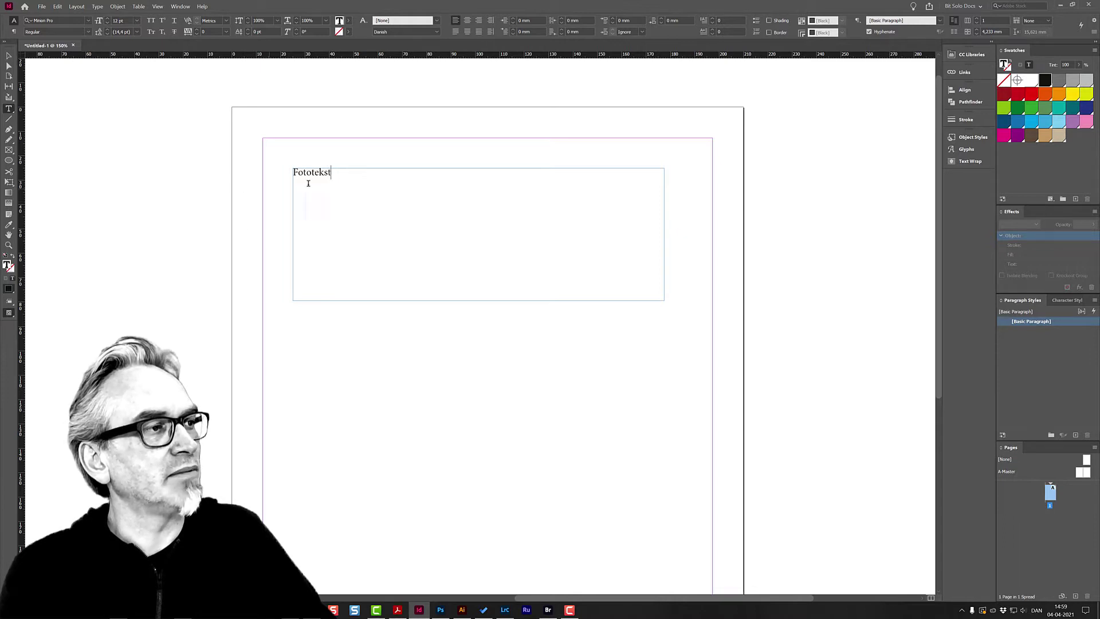
- Change the font of 'Fototekst' from Minion Pro to Acumin Variable Concept
double_click(316, 172)
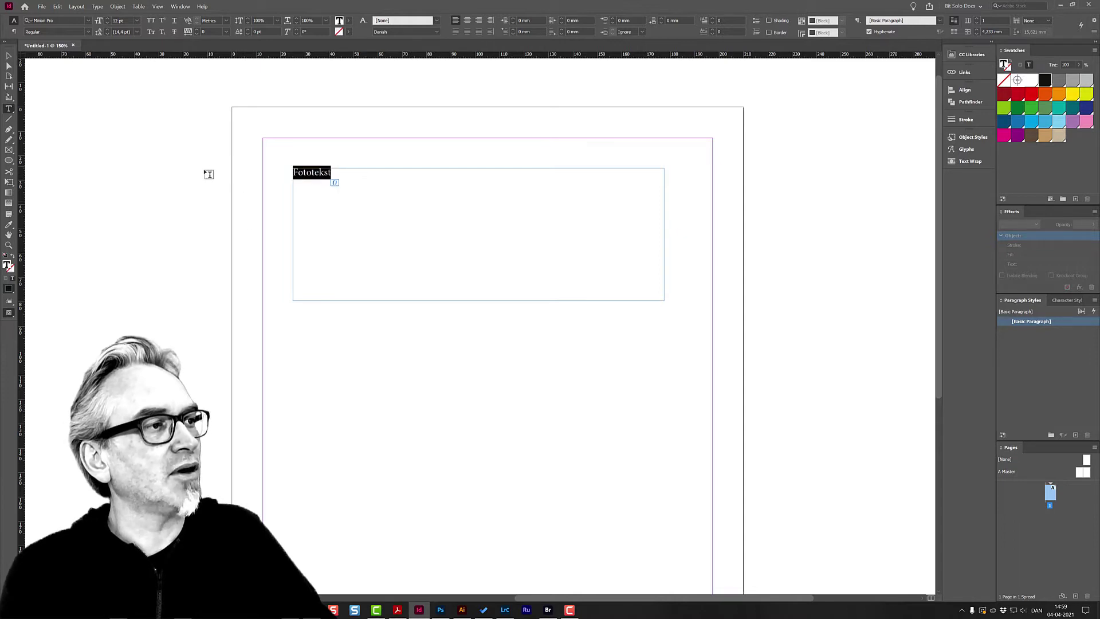
left_click(88, 20)
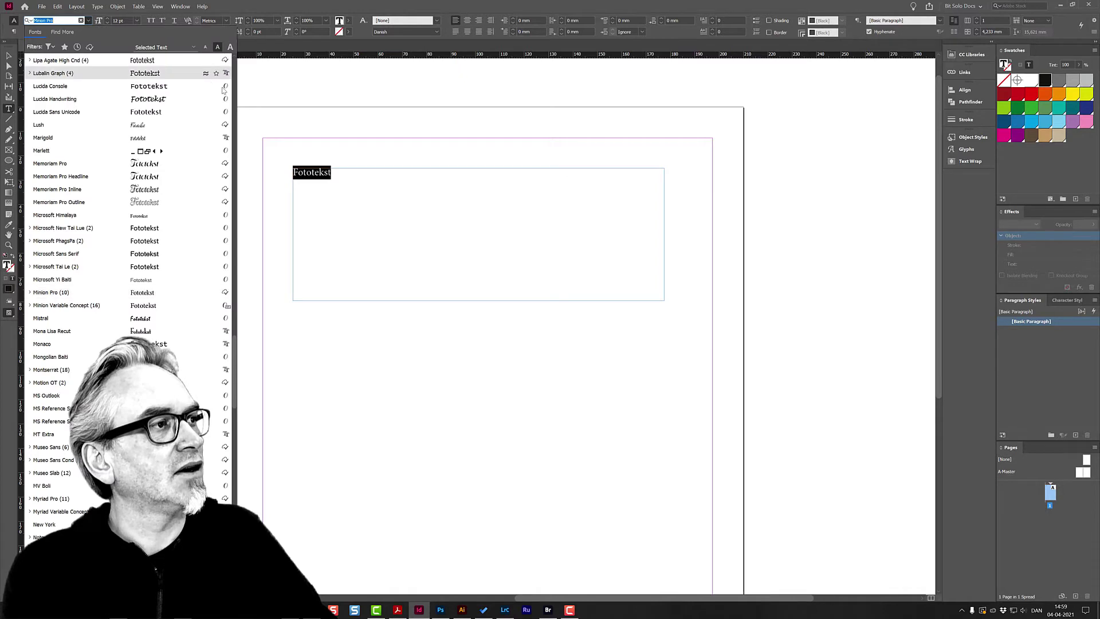
scroll(172, 201, "up", 15)
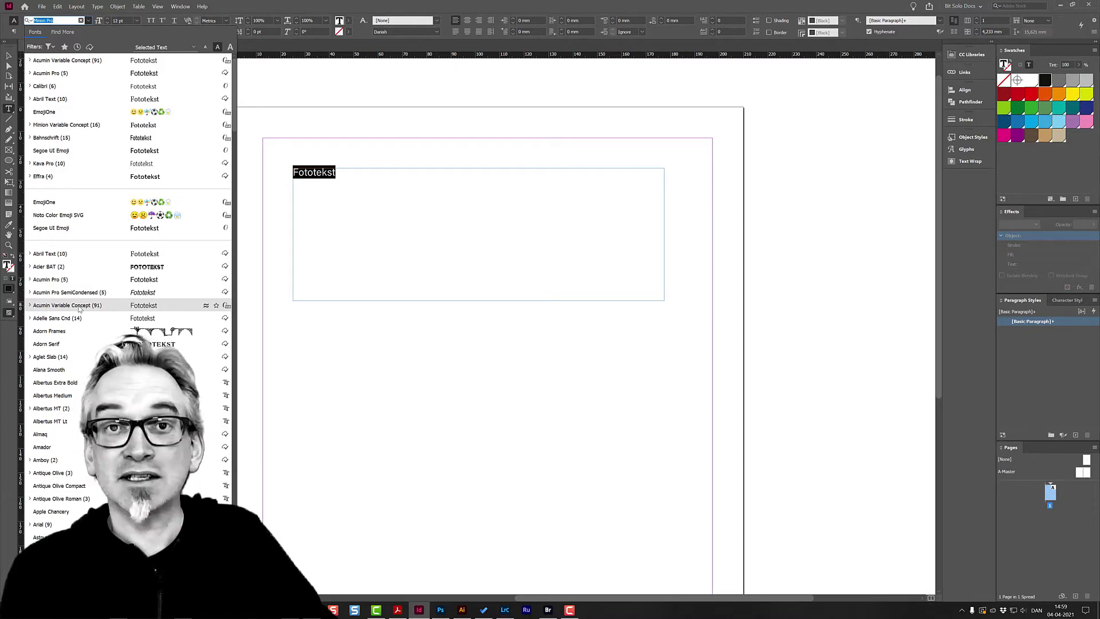
left_click(80, 308)
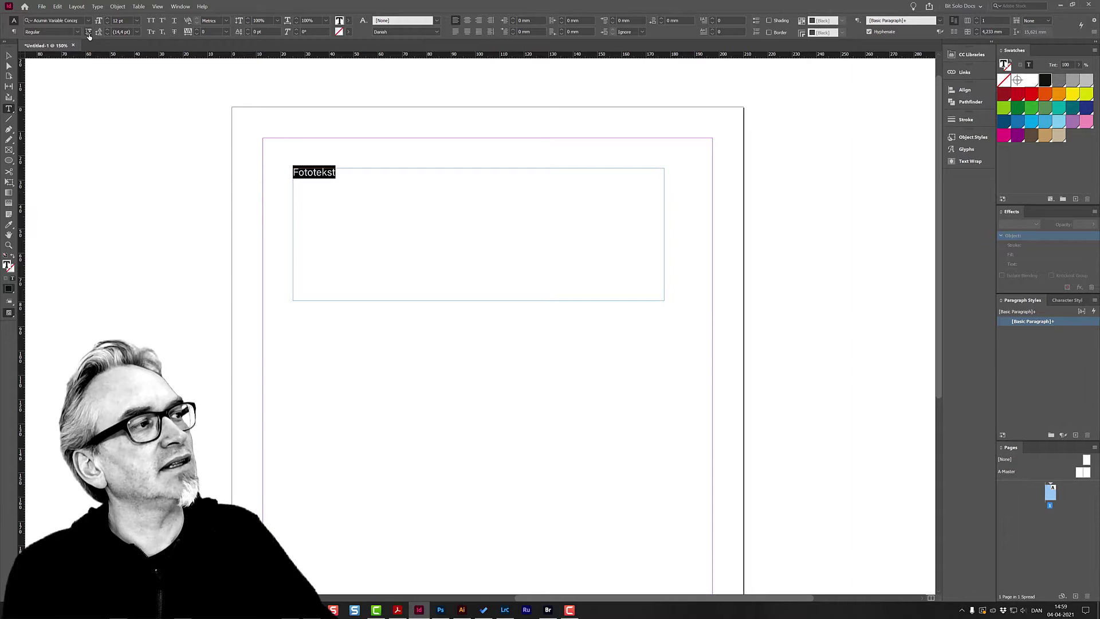
- Set Fototekst's variable font to weight 700, a narrower width and 72 pt size
left_click(89, 32)
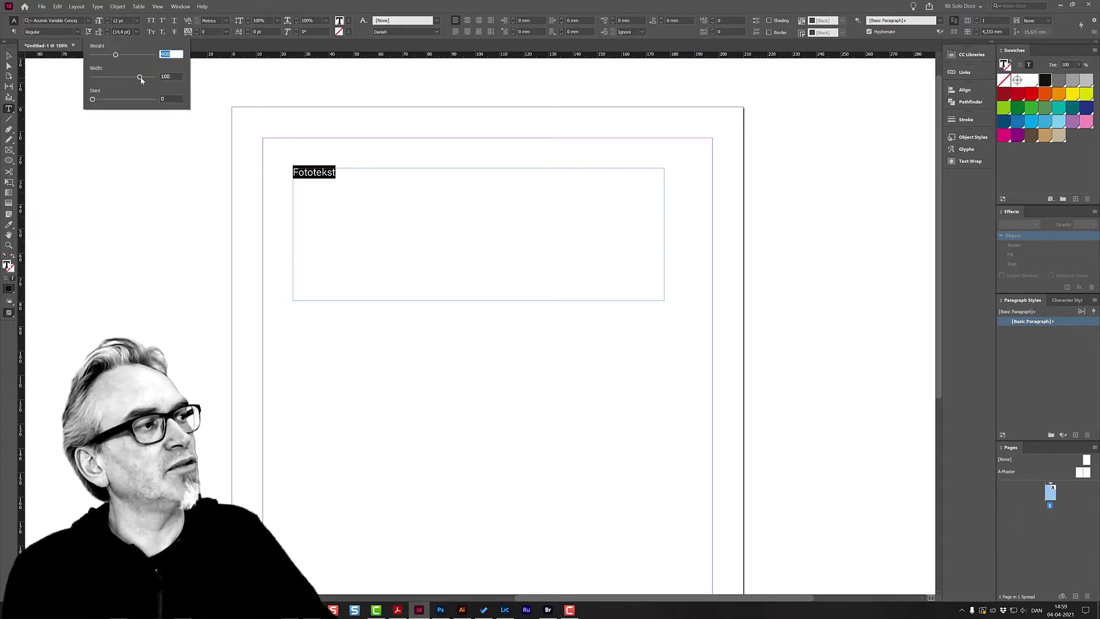
mouse_move(115, 55)
left_mouse_down()
mouse_move(138, 54)
mouse_move(150, 81)
left_mouse_up()
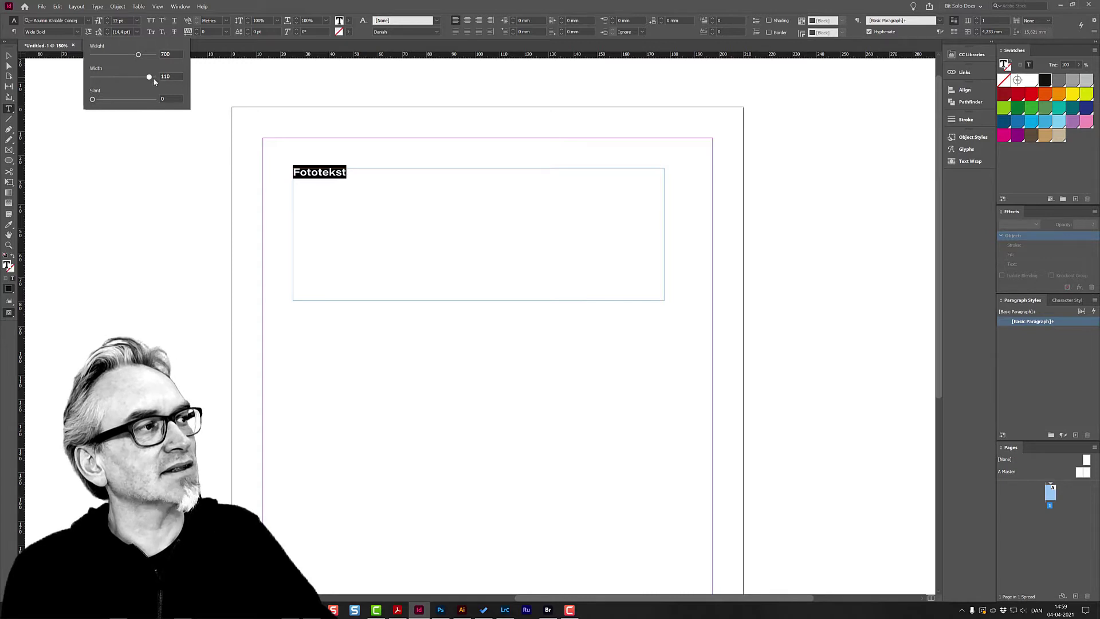
mouse_move(150, 84)
left_mouse_down()
mouse_move(141, 79)
mouse_move(166, 62)
mouse_move(136, 78)
left_mouse_up()
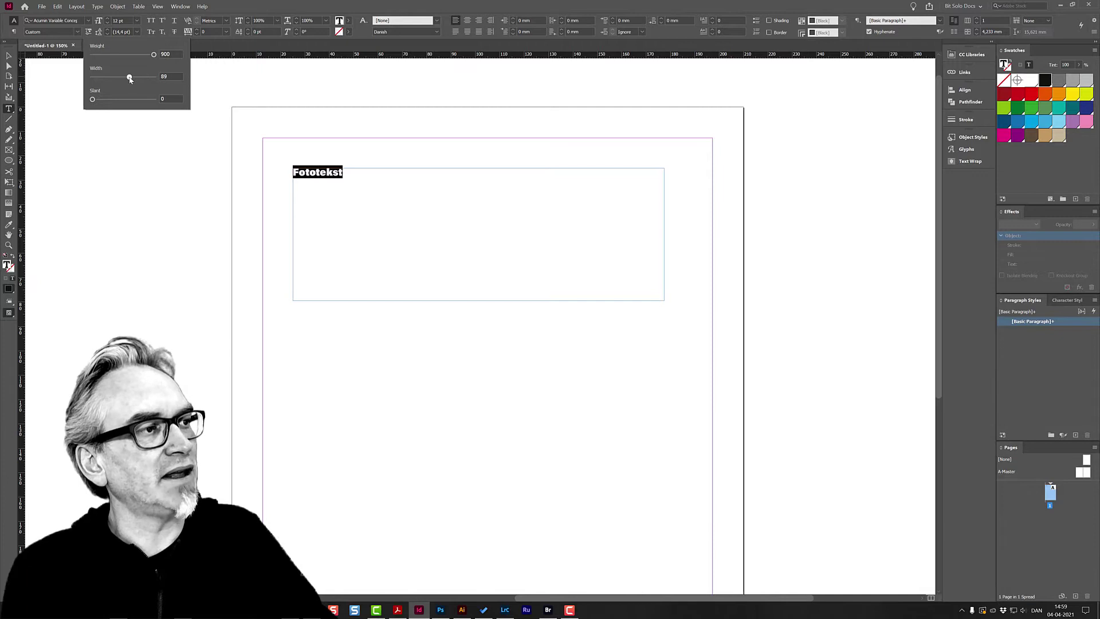
left_click(137, 21)
left_click(128, 161)
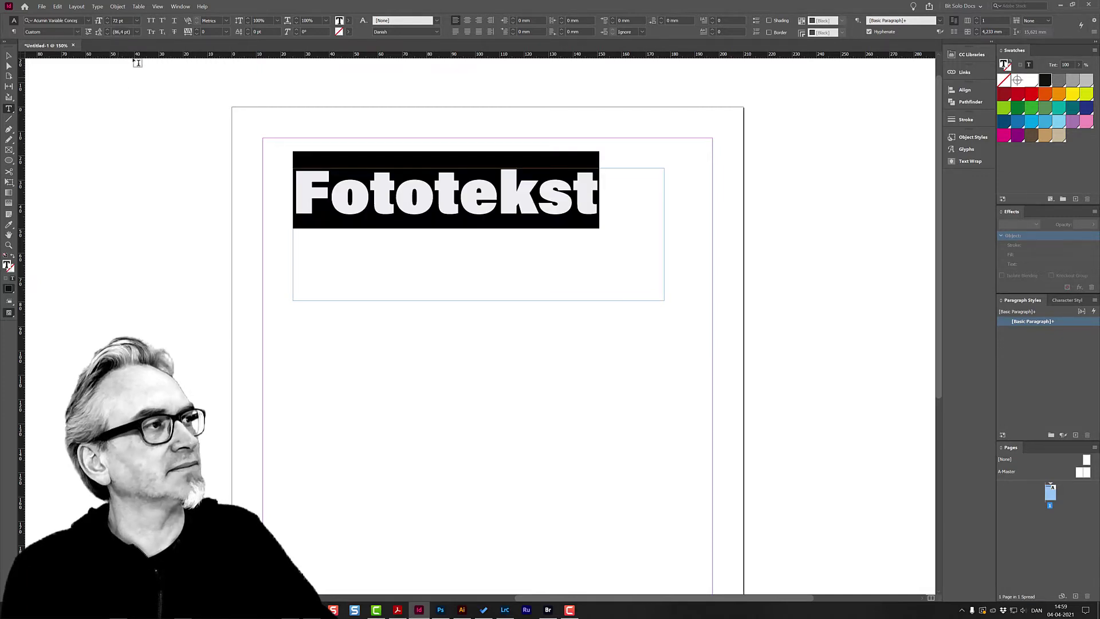
- Exit text editing to select the frame and zoom the page to 300%
key("Escape")
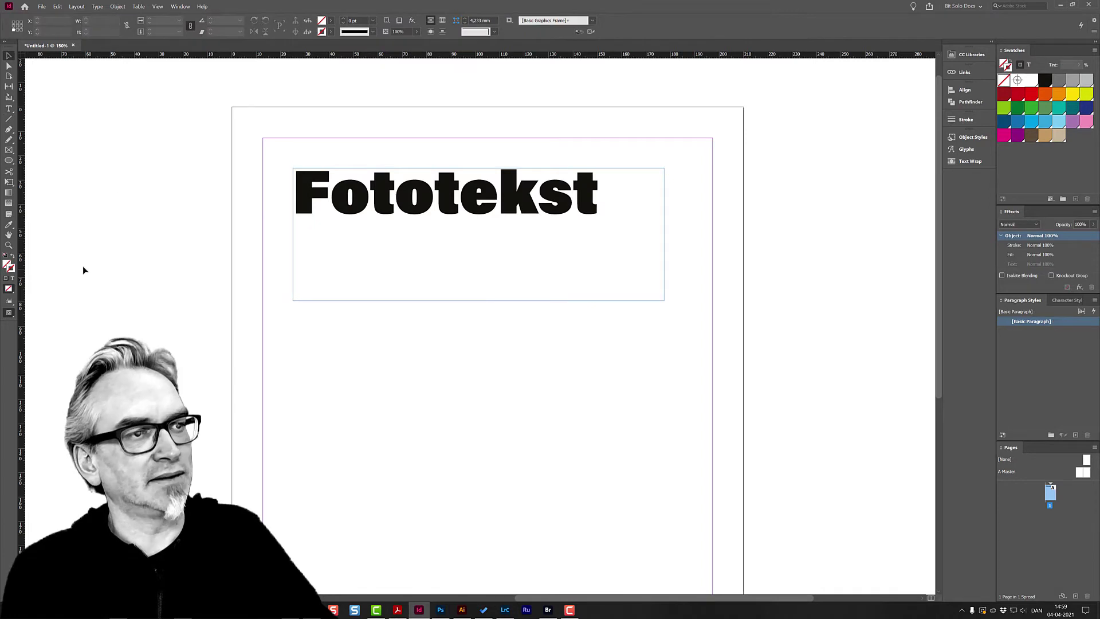
key("ctrl+equal")
key("ctrl+equal")
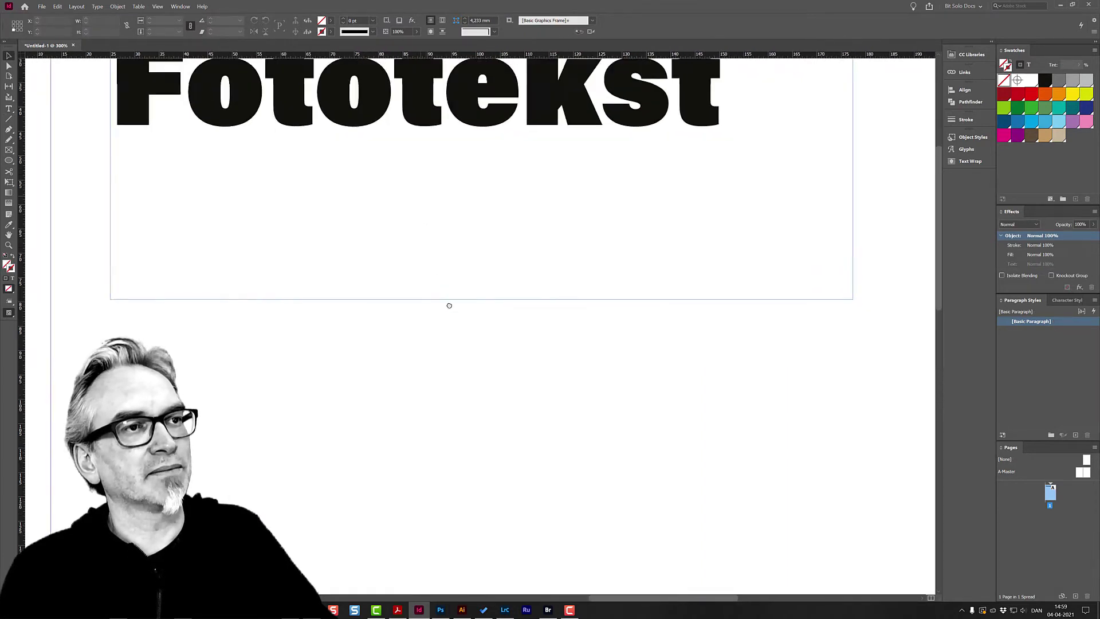
scroll(447, 302, "up", 3)
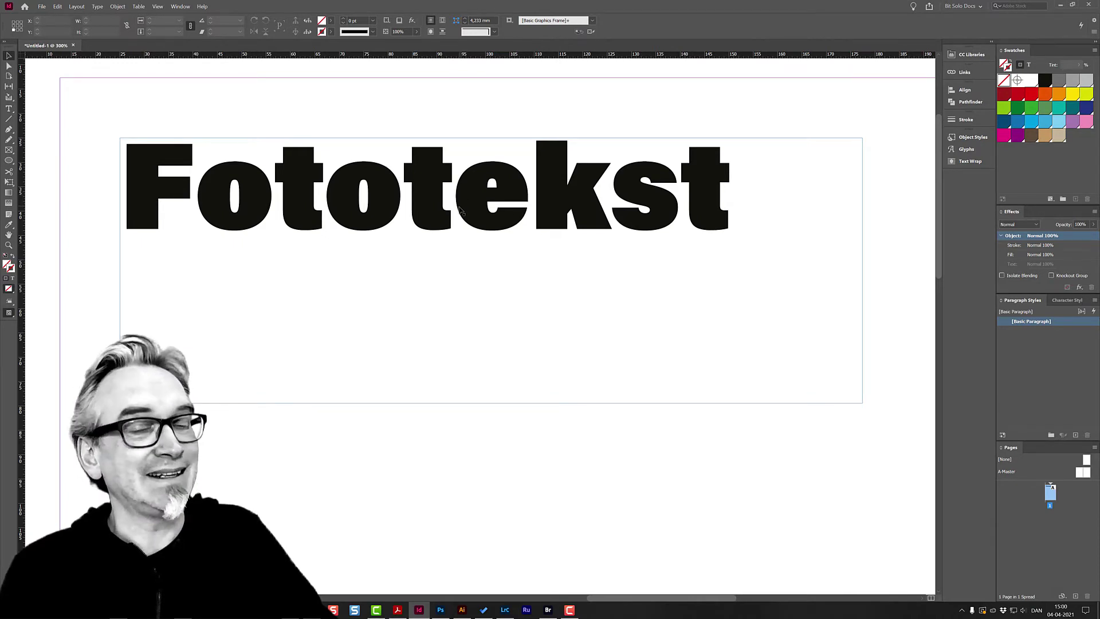
- Select the Fototekst frame and convert the text to outlines
left_click_drag(481, 201, 499, 233)
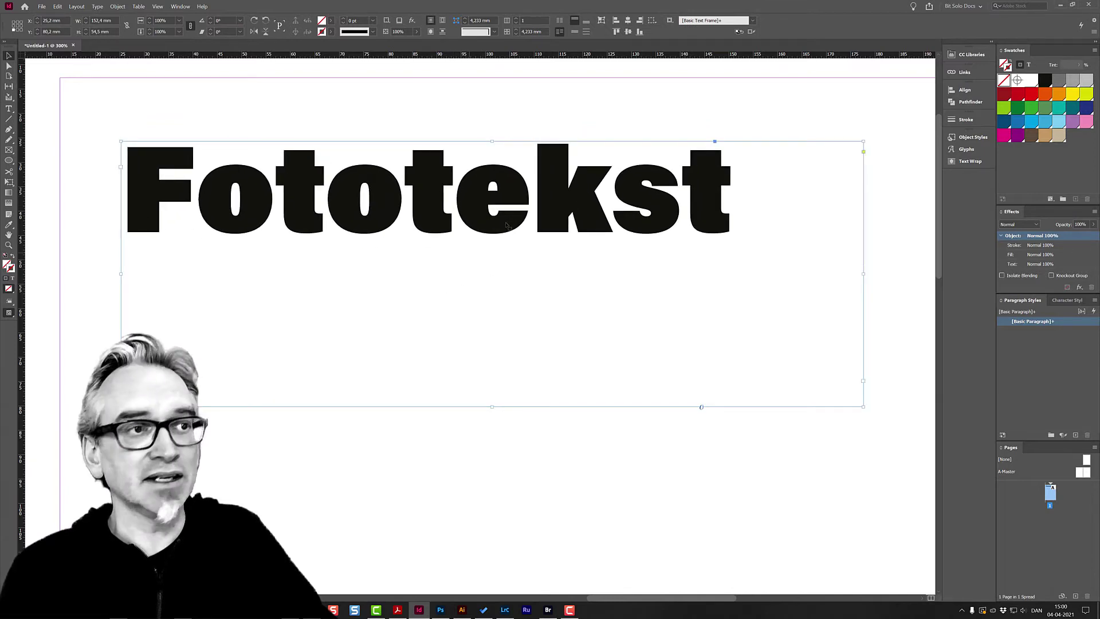
mouse_move(482, 230)
left_mouse_down()
mouse_move(479, 216)
mouse_move(497, 248)
left_mouse_up()
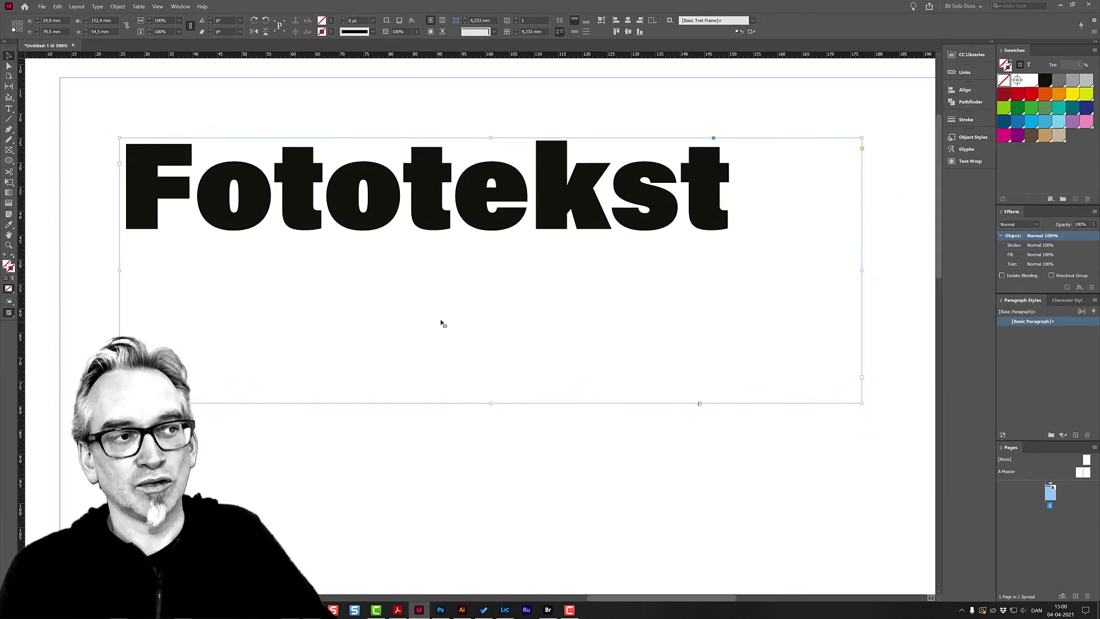
left_click(97, 7)
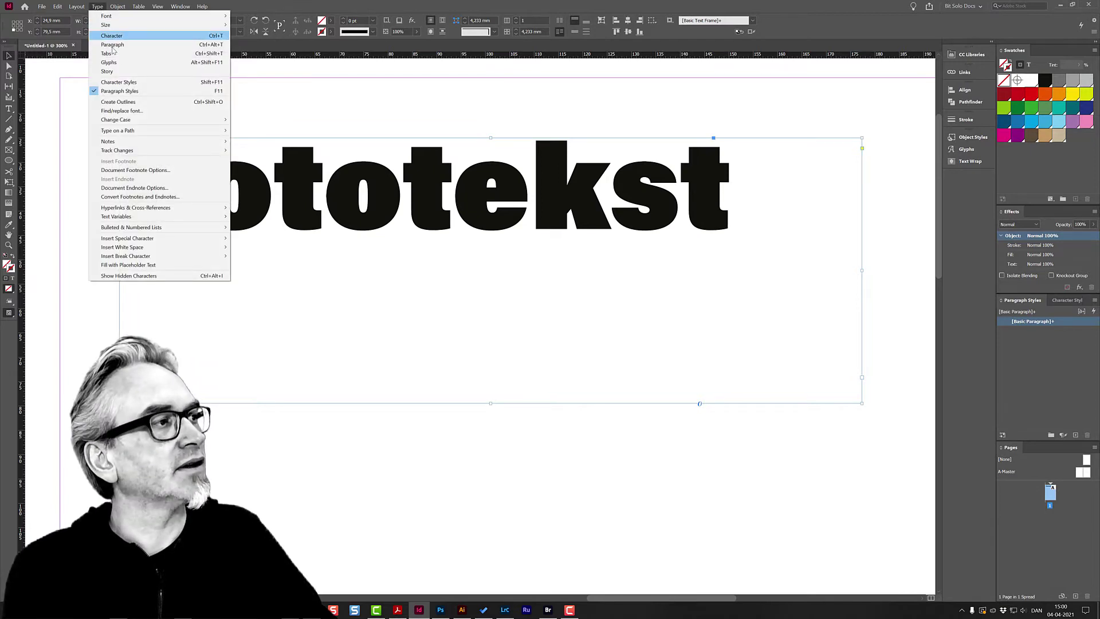
left_click(146, 103)
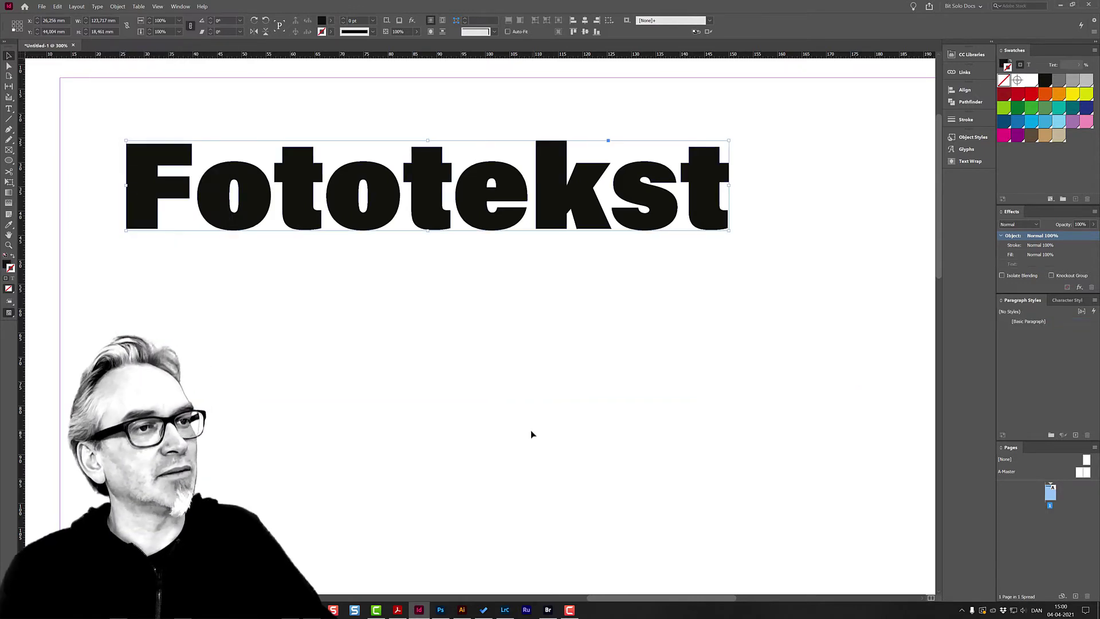
- Move the outlined Fototekst word slightly to the right
left_click_drag(561, 175, 592, 175)
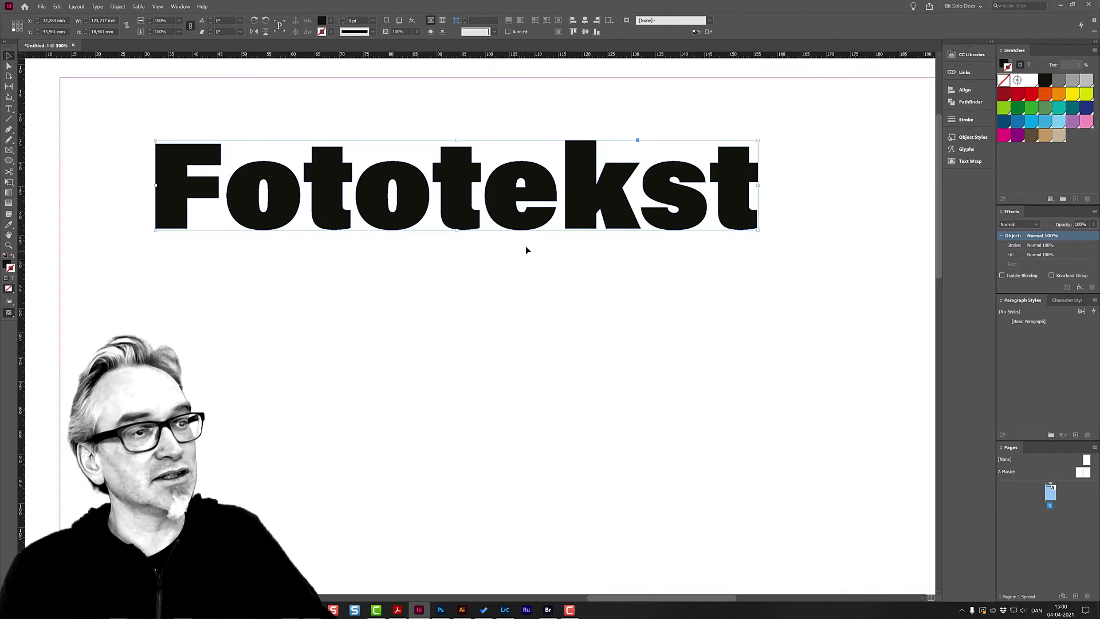
left_click(576, 199)
left_click_drag(576, 199, 577, 198)
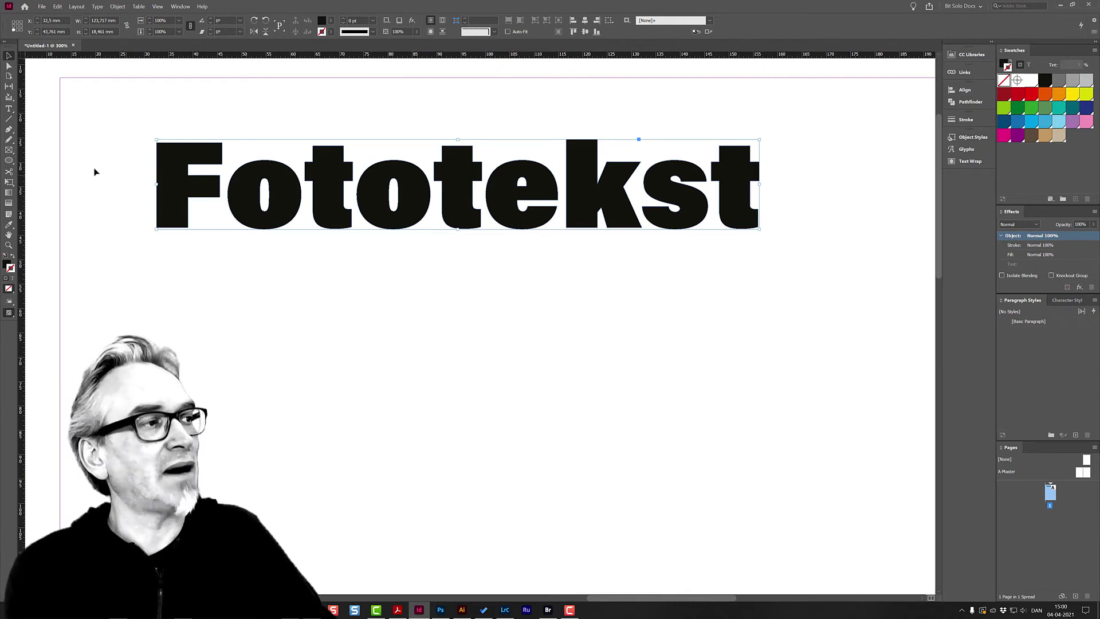
- Place BIT_2025-2.jpg into the selected Fototekst letter outlines, replacing the black fill
left_click(42, 7)
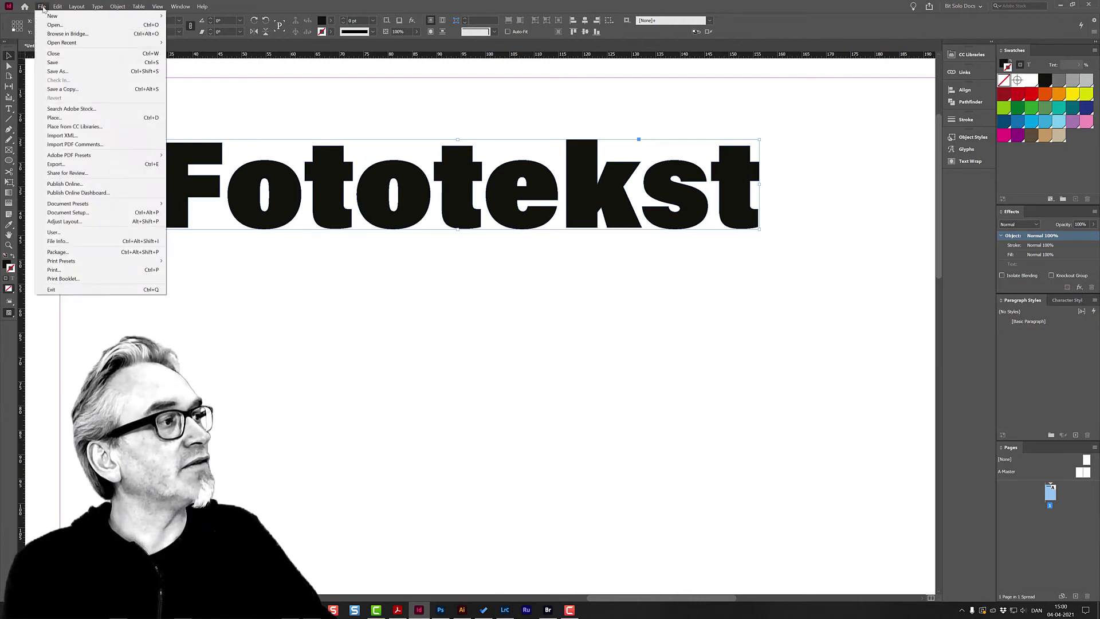
left_click(98, 118)
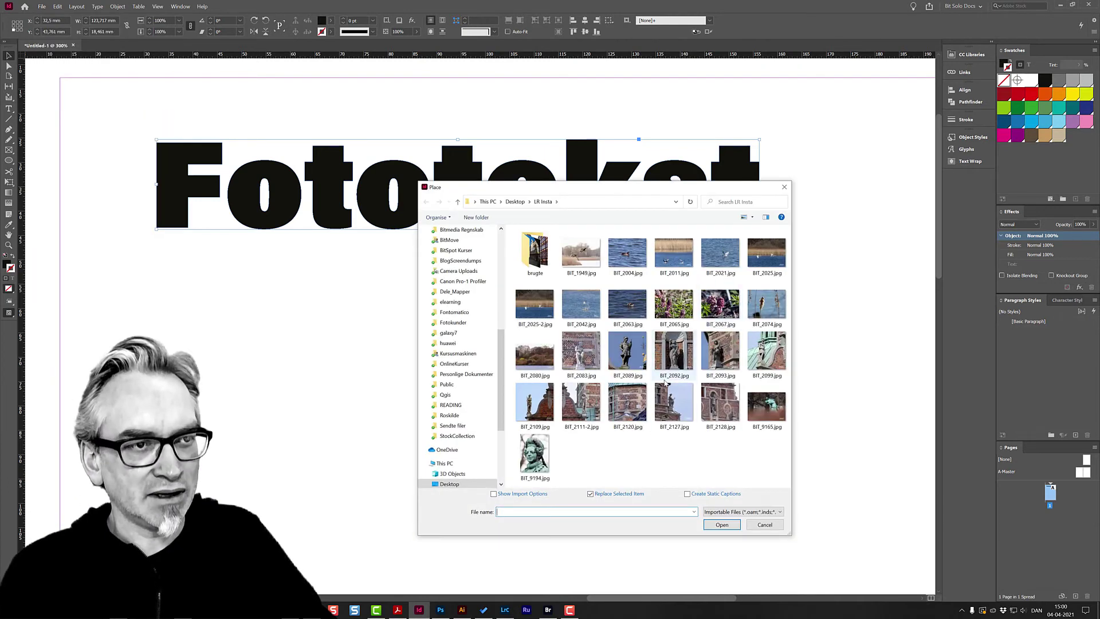
left_click(534, 305)
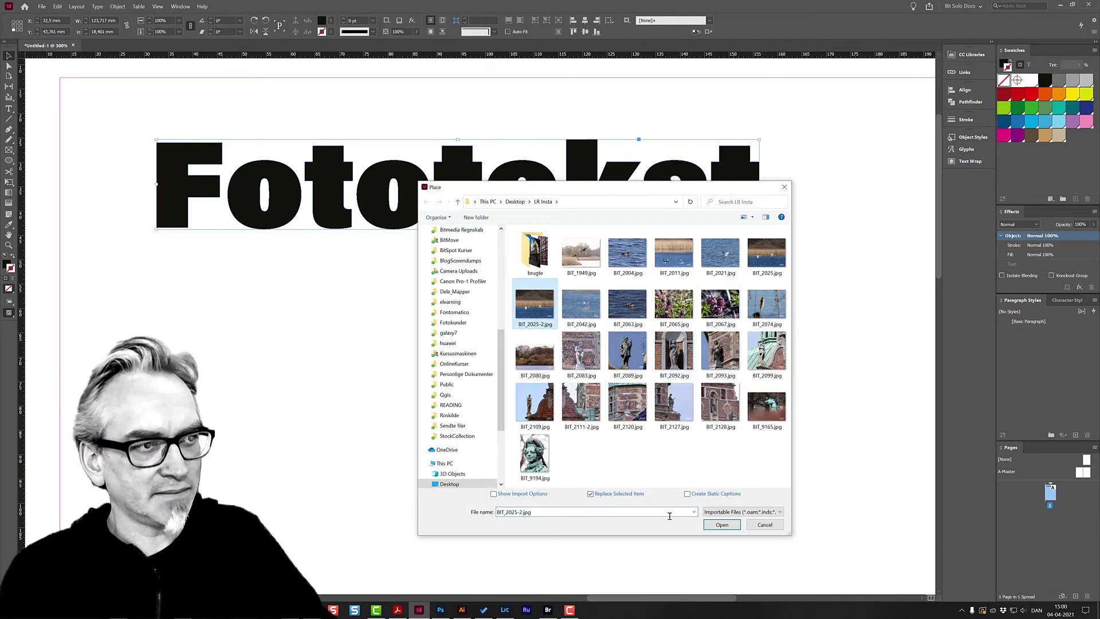
left_click(721, 525)
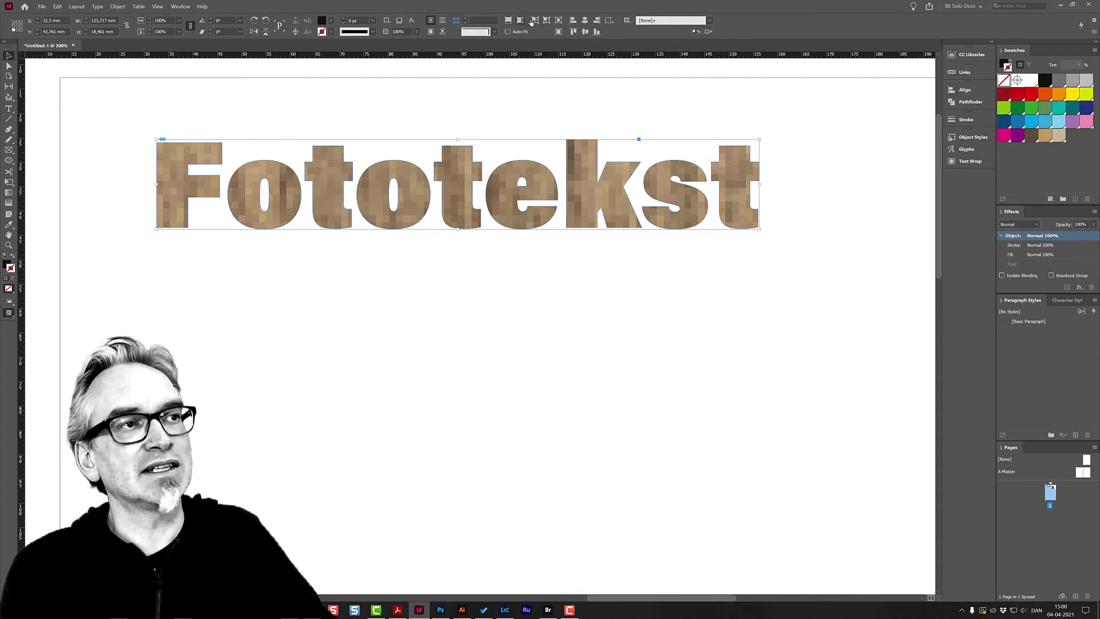
- Shift the photo upward to show reeds, lake and swans, and set High Quality Display
left_click(535, 21)
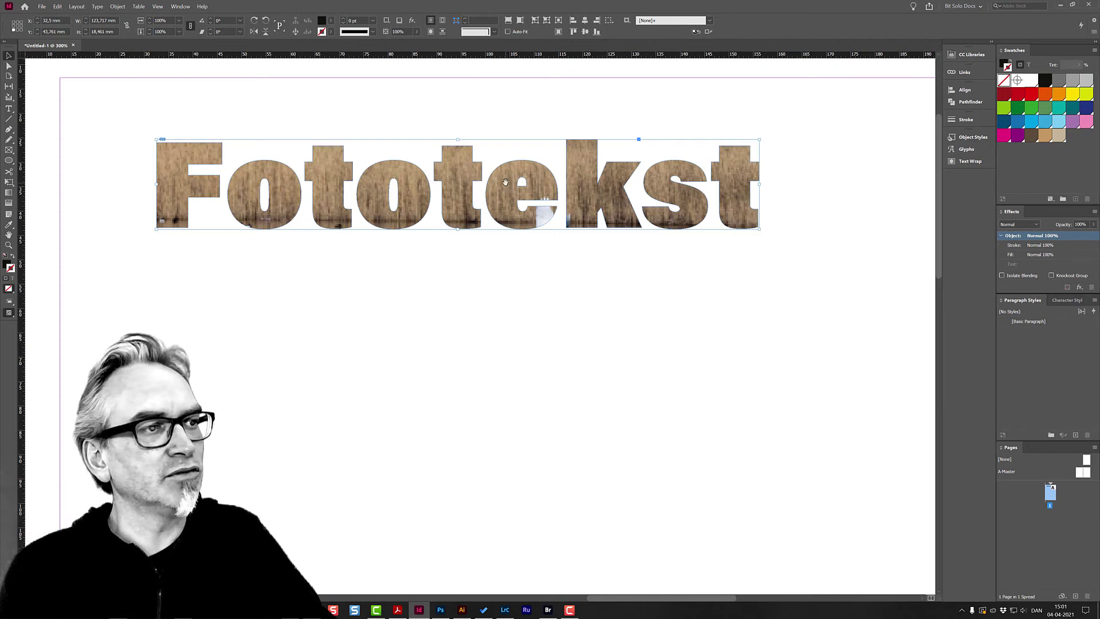
left_click(505, 182)
left_click_drag(507, 196, 504, 146)
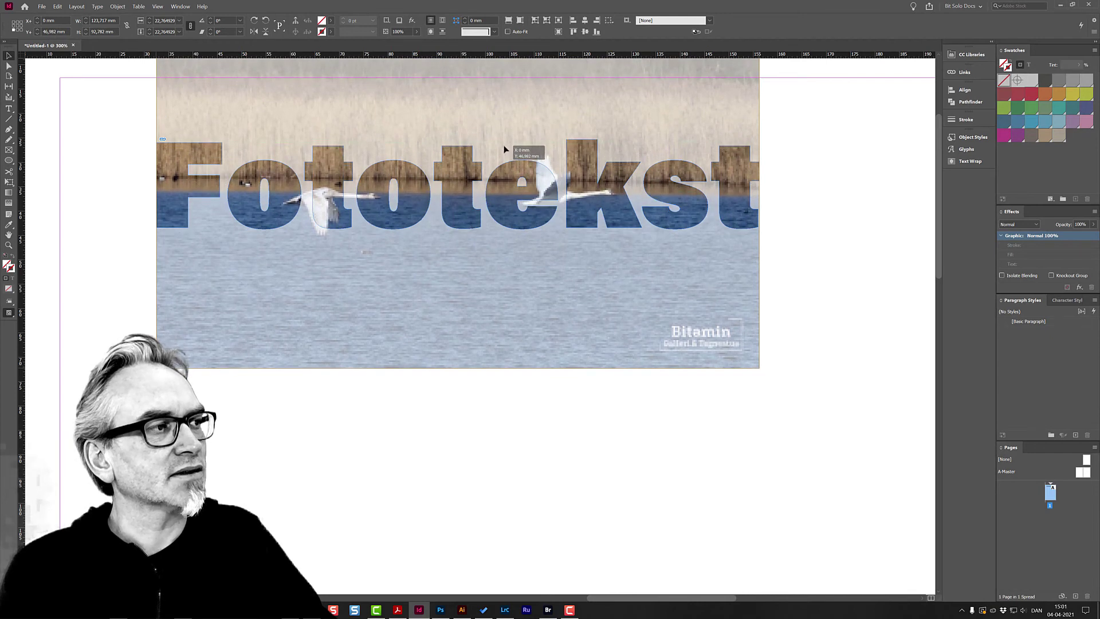
left_click_drag(503, 145, 500, 145)
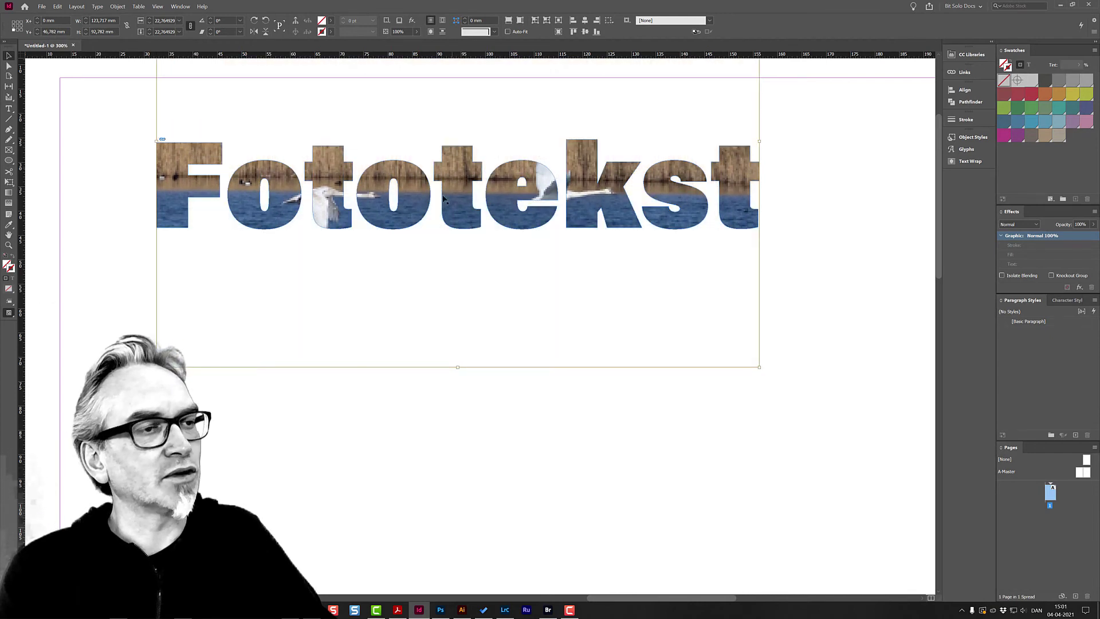
right_click(540, 189)
mouse_move(601, 403)
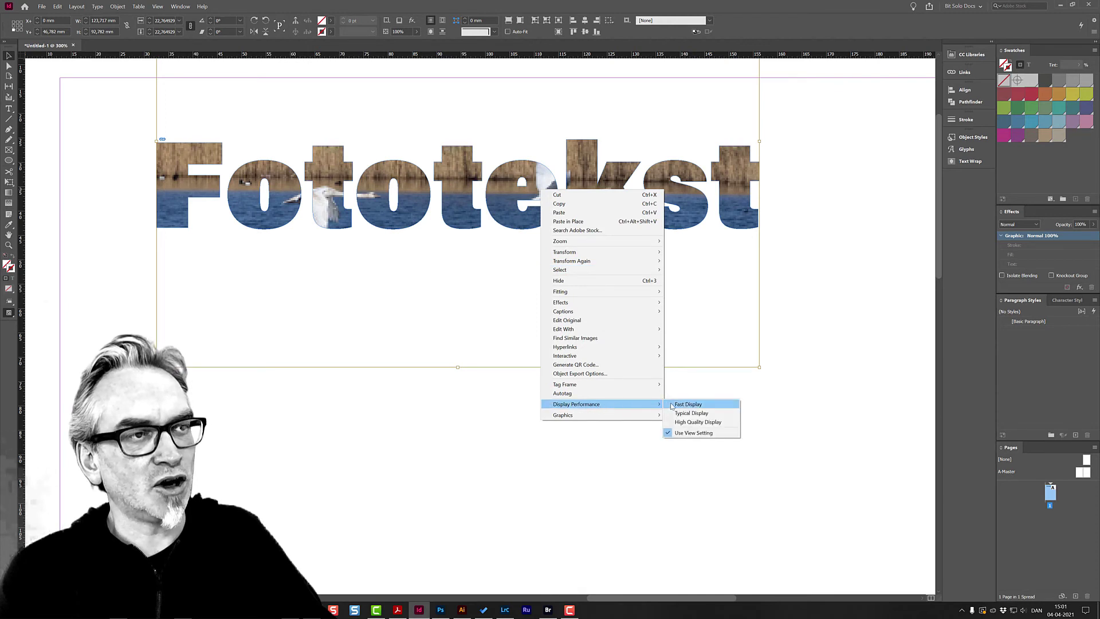
left_click(697, 423)
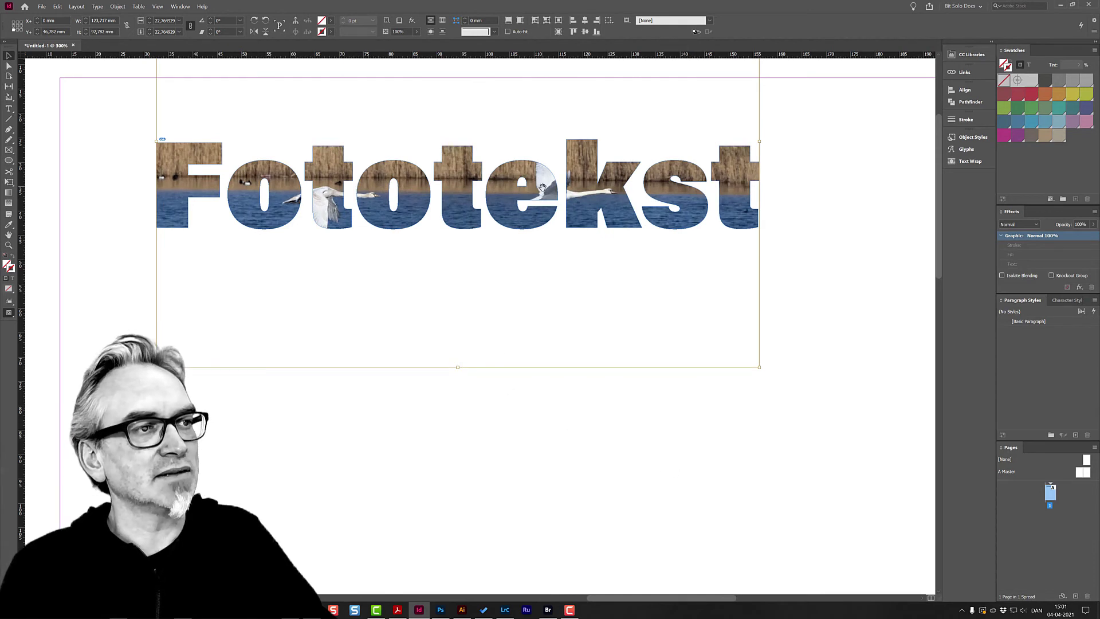
- Enlarge the photo frame and reposition the image so the flying swans sit within the letters
left_click_drag(542, 187, 528, 192)
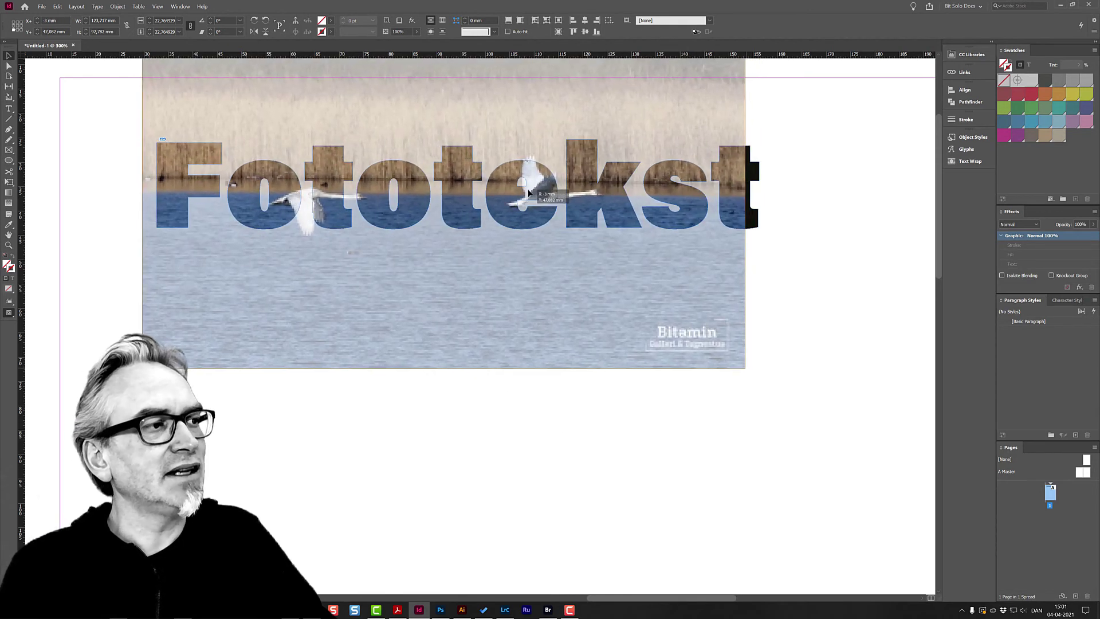
left_click_drag(528, 193, 534, 192)
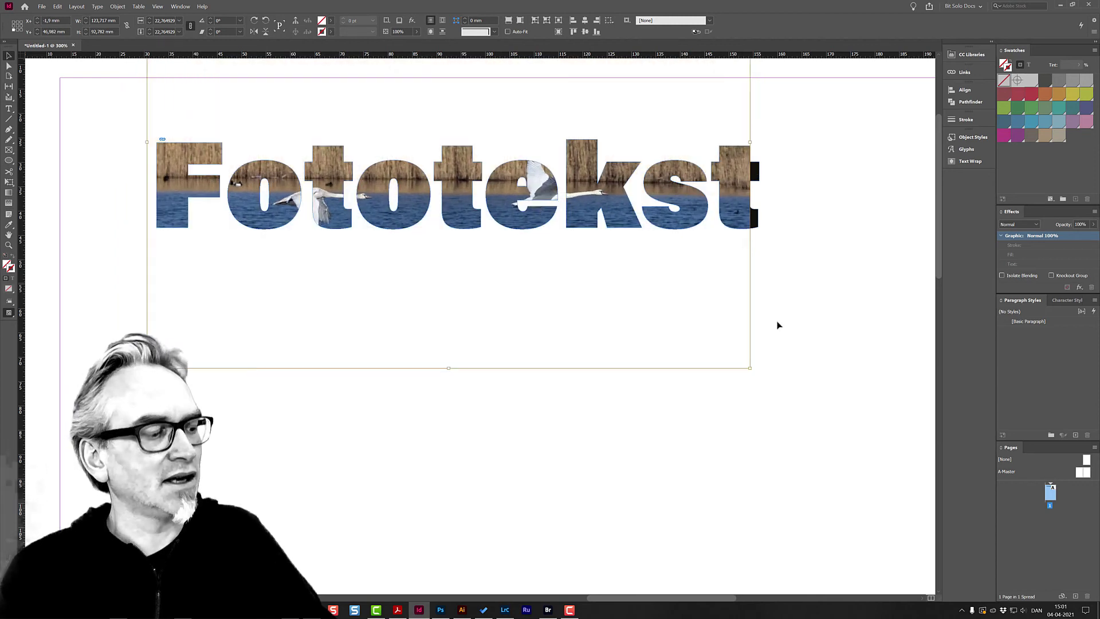
left_click_drag(750, 369, 789, 386)
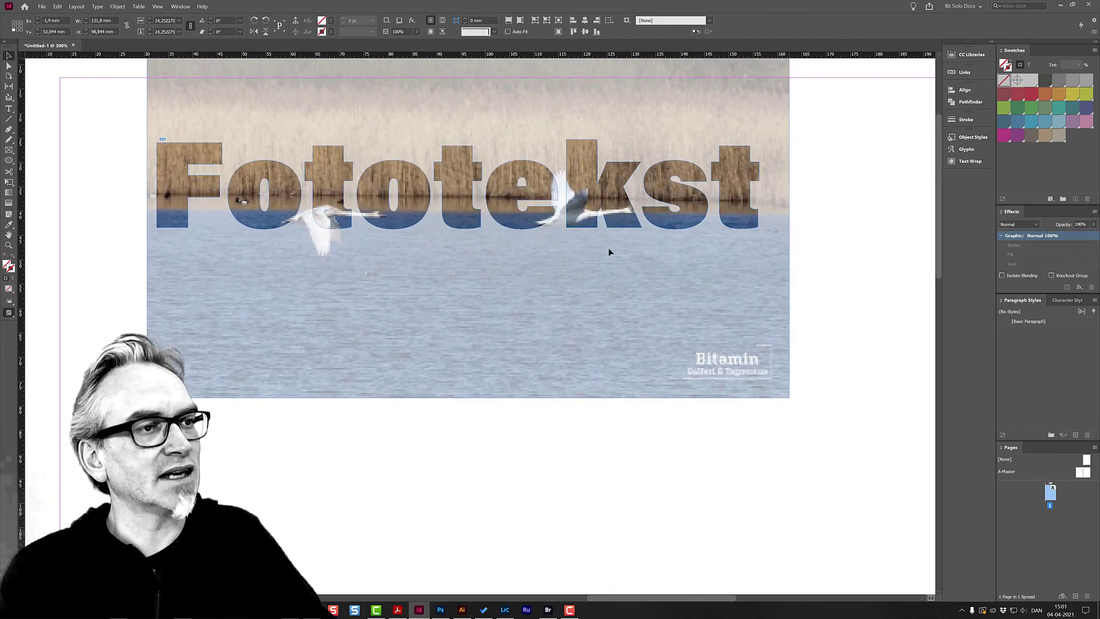
mouse_move(569, 196)
left_mouse_down()
mouse_move(584, 190)
mouse_move(566, 203)
left_mouse_up()
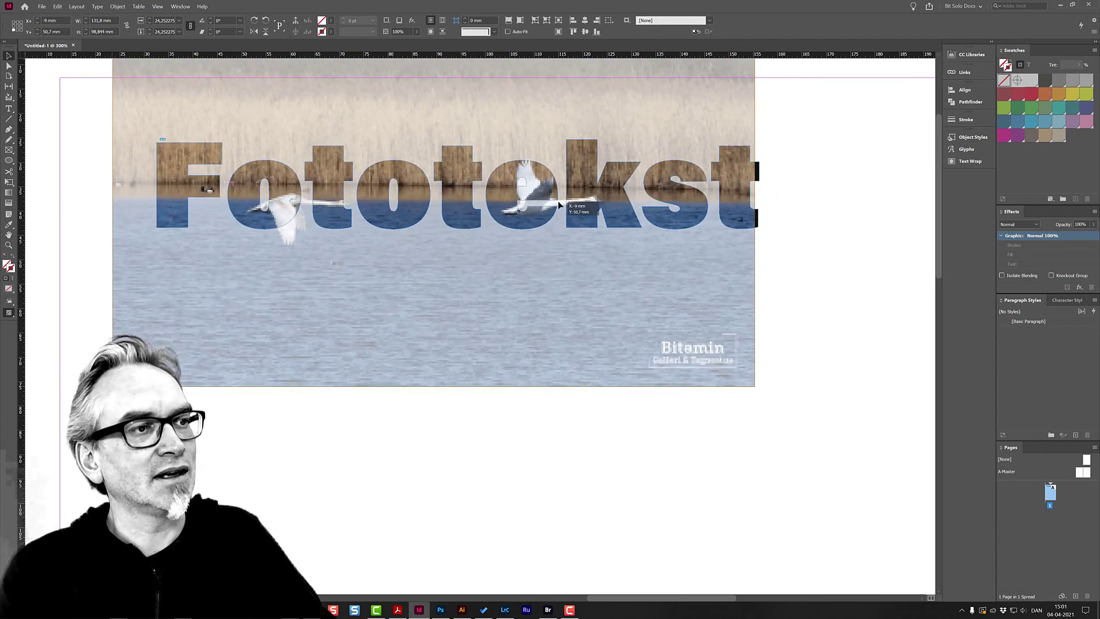
left_click_drag(566, 203, 540, 258)
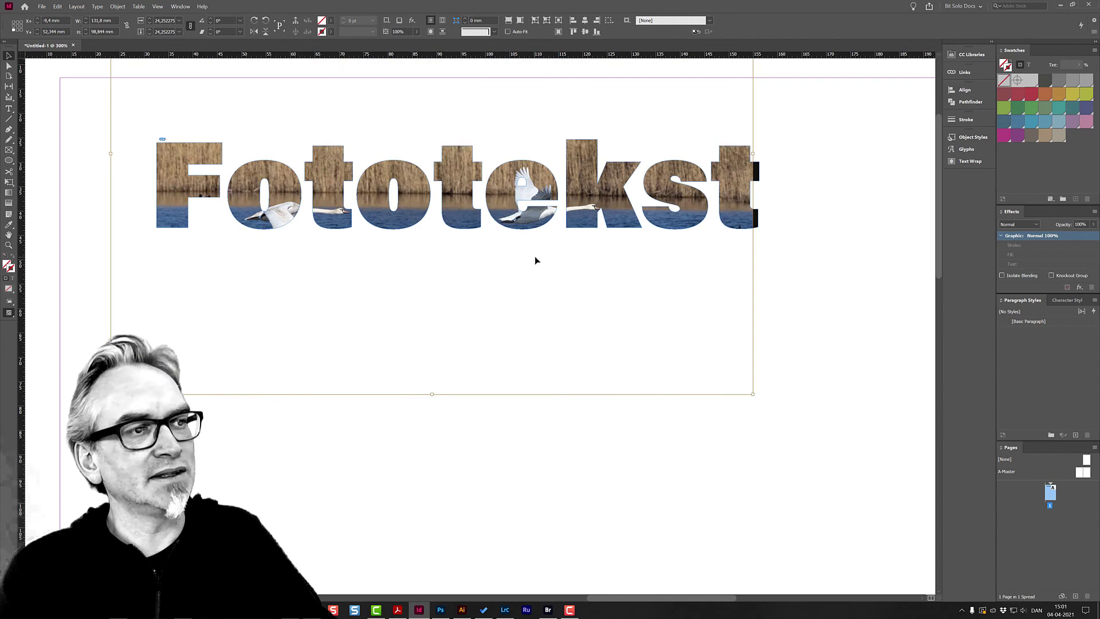
left_click_drag(725, 186, 736, 181)
left_click(840, 196)
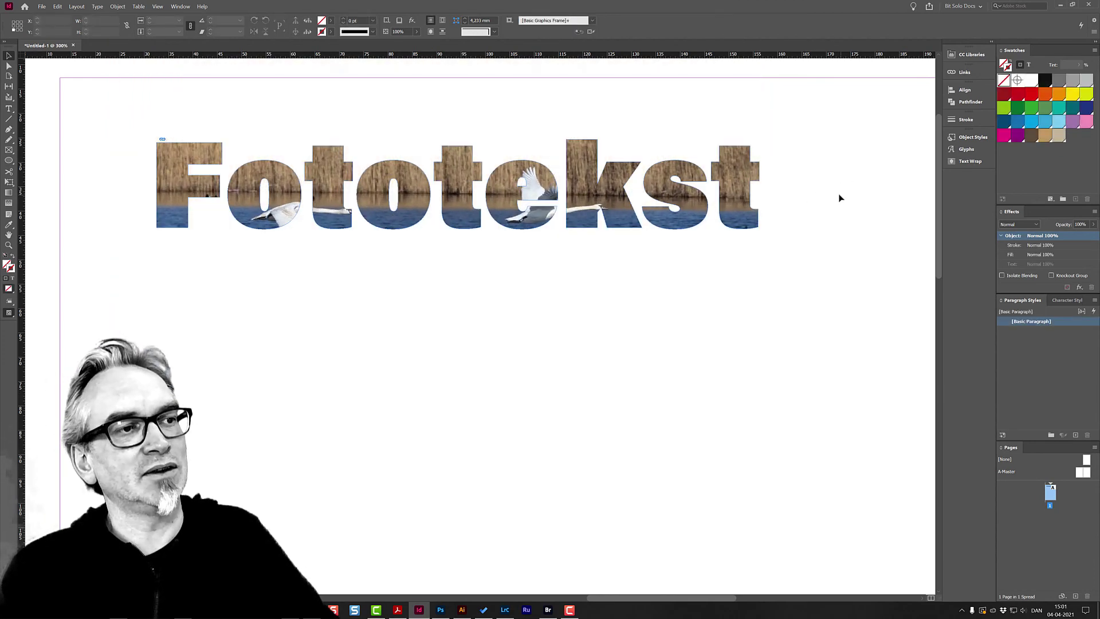